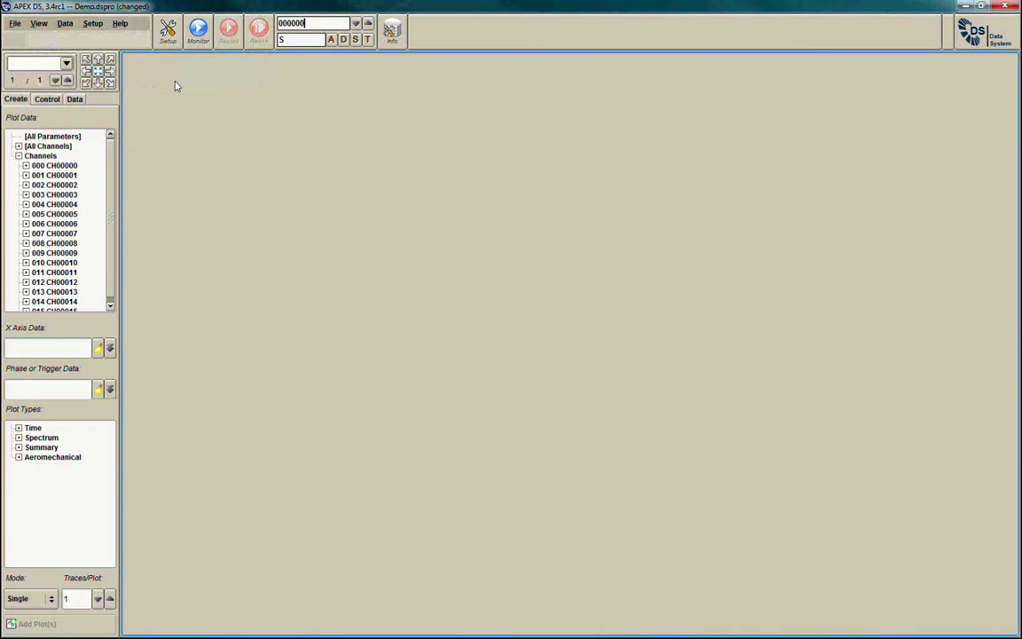
- In Setup's Storage page, paste the DS Video Demo desktop folder path into Data root and Duplicate root
left_click(163, 36)
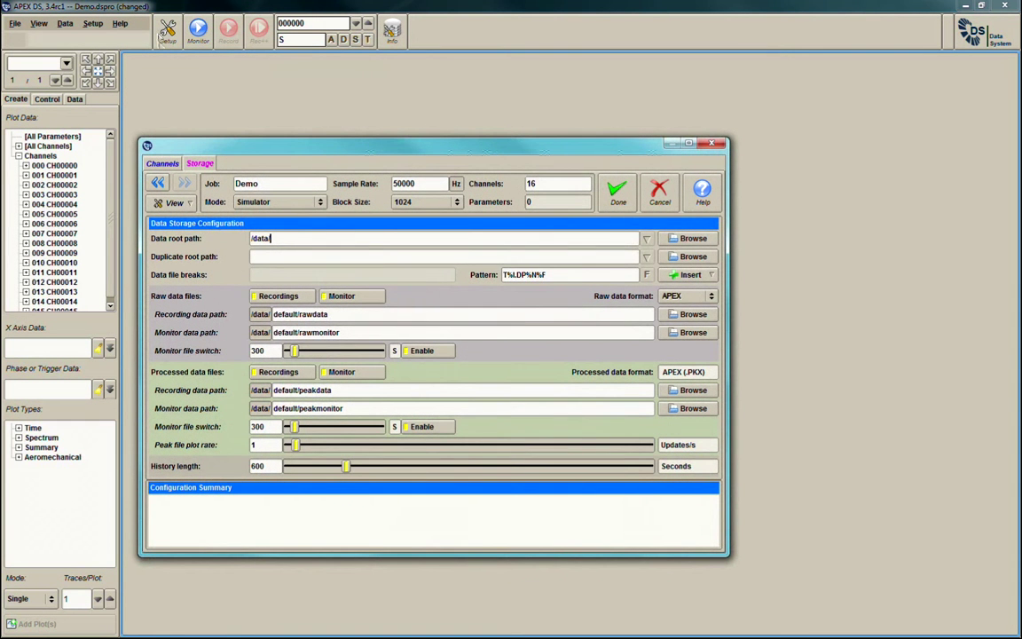
type("/")
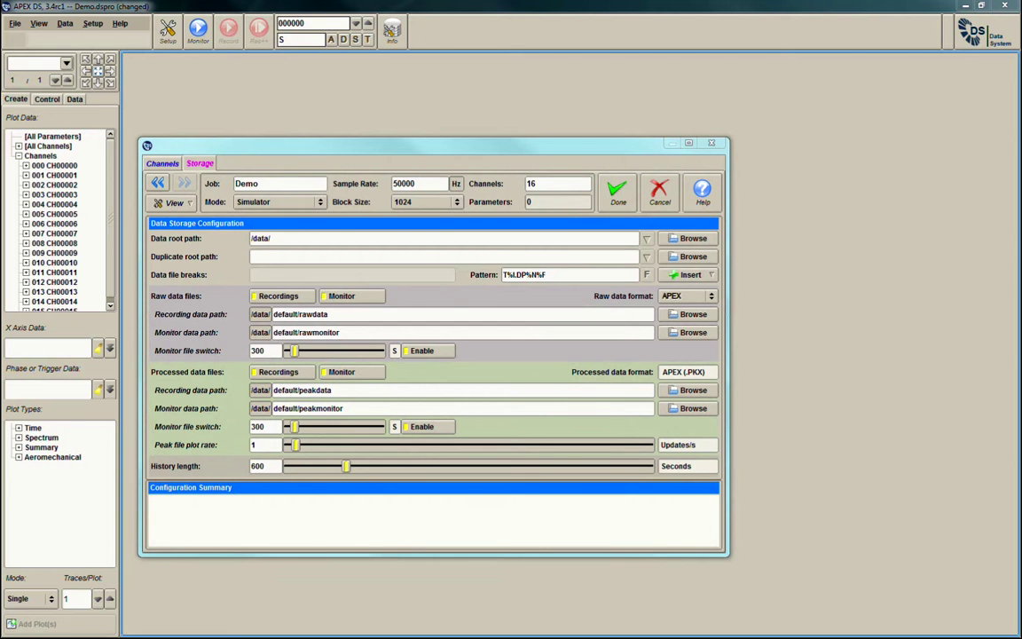
key("BackSpace")
triple_click(331, 237)
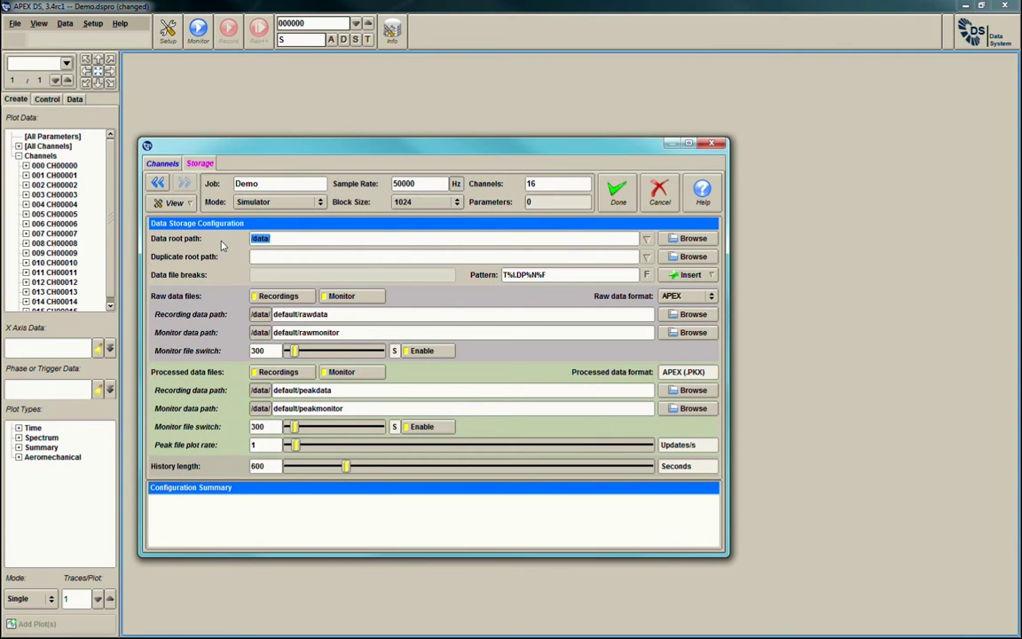
type("C:\\Users\\Jeremy\\Desktop\\DS Video Demo")
left_click(338, 256)
type("C:\\Users\\Jeremy\\Desktop\\DS Video Demo")
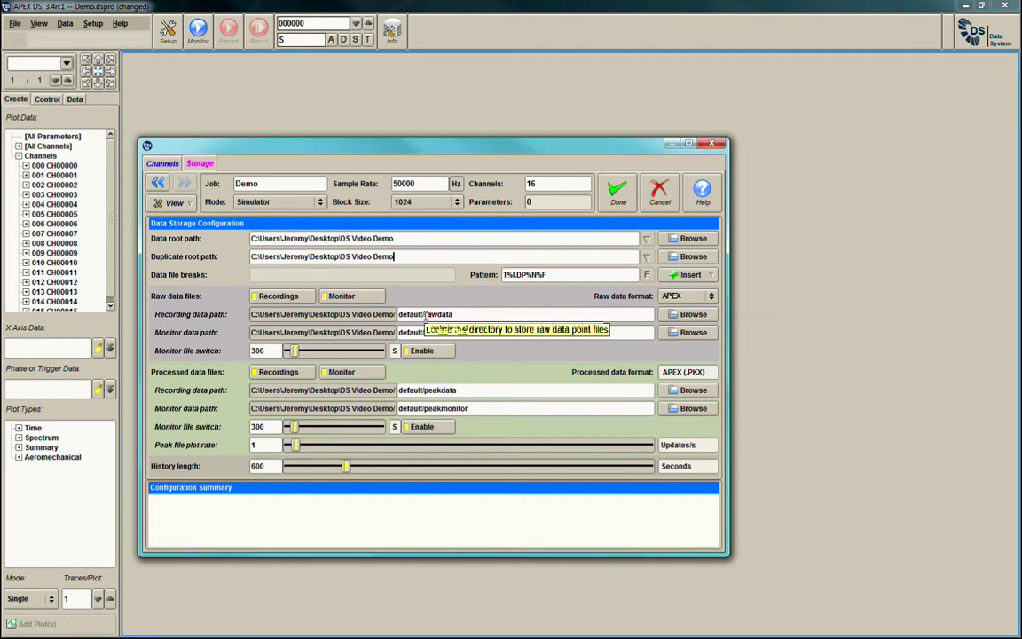
- Delete 'default/' from the raw recording, raw monitor and processed recording paths, leaving rawdata, rawmonitor and peakdata
left_click_drag(425, 314, 366, 284)
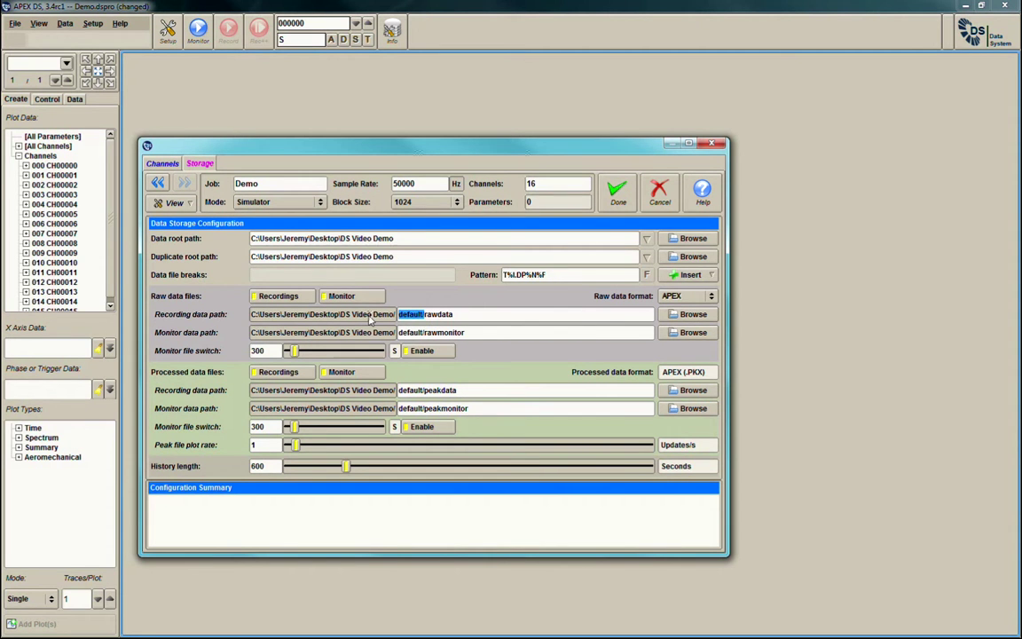
key("Delete")
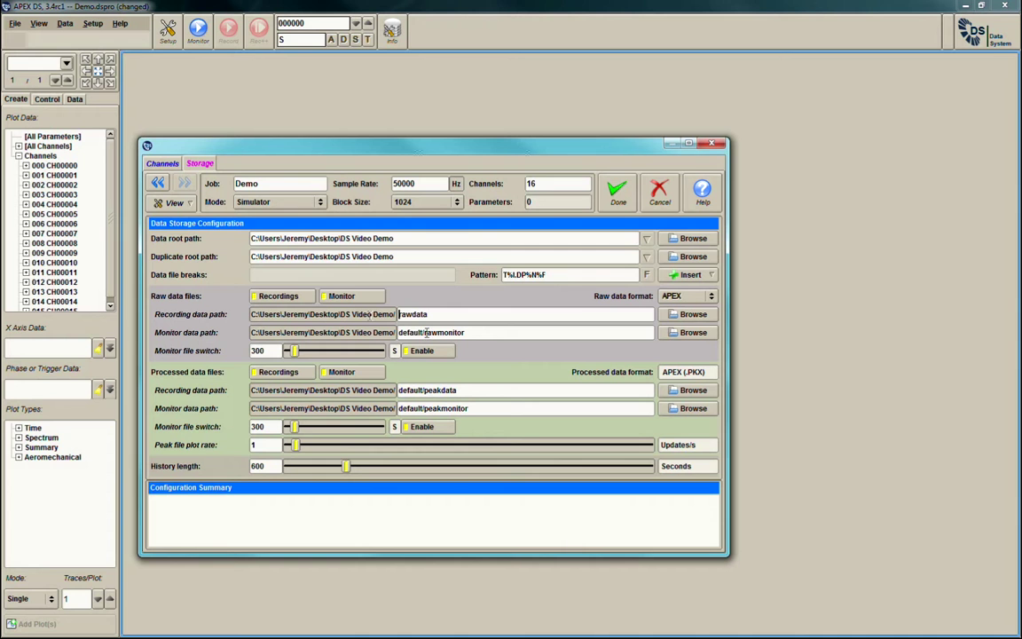
left_click_drag(426, 332, 397, 333)
key("Delete")
left_click_drag(425, 390, 397, 409)
key("Delete")
key("Delete")
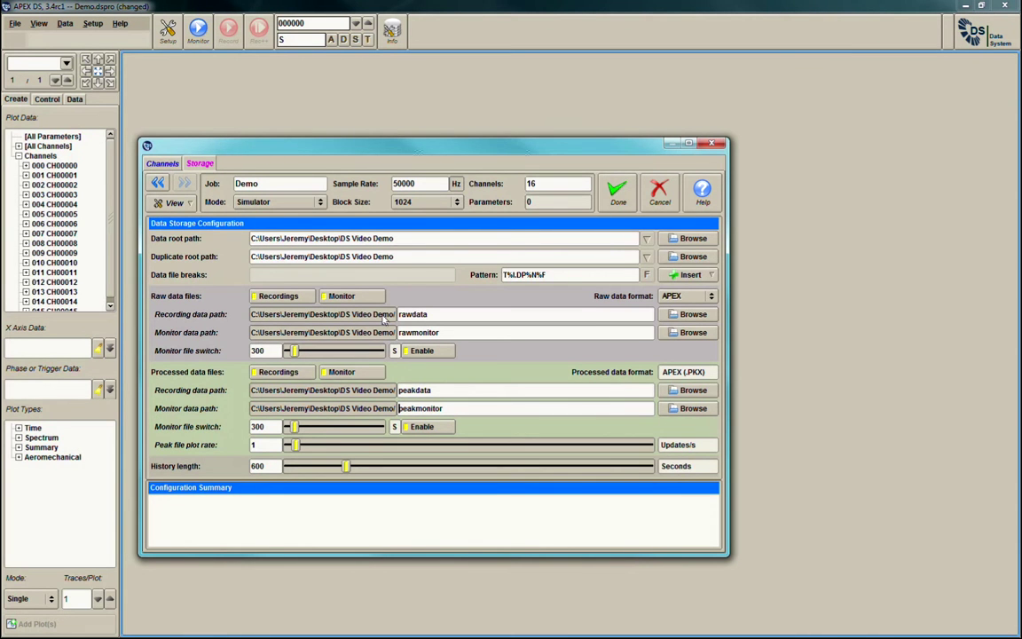
- Switch off the Monitor toggles under Raw data files and Processed data files
left_click(340, 295)
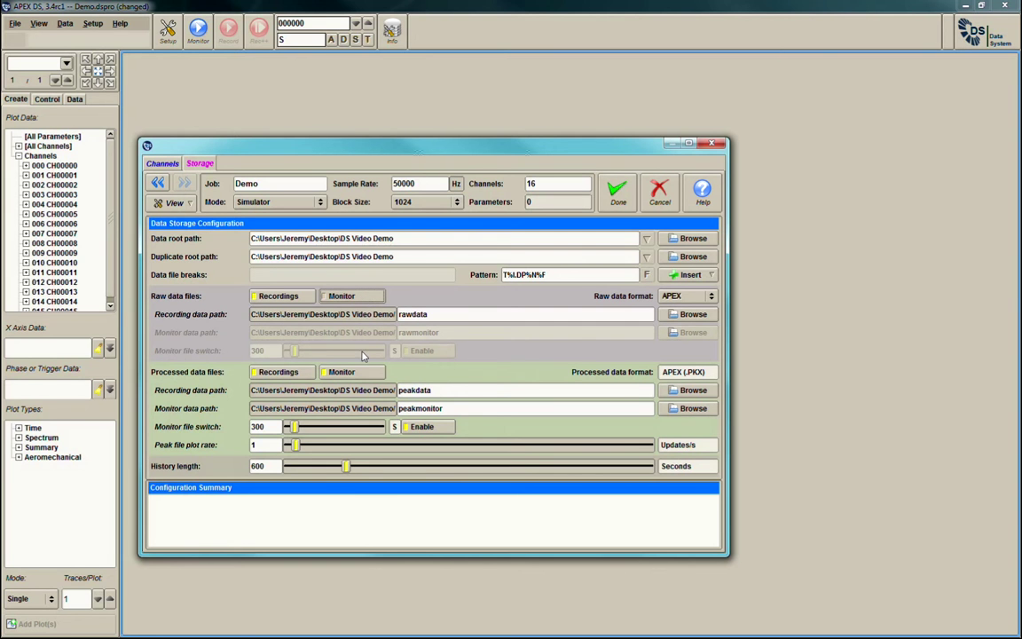
left_click(359, 373)
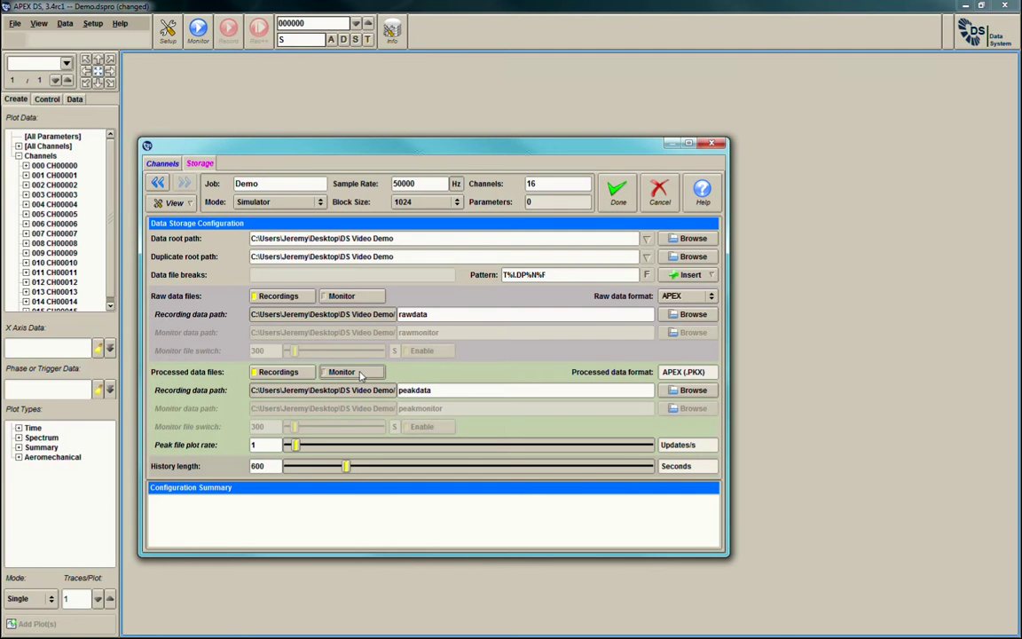
- Change the job Mode from Simulator to A/D + Engineering
left_click(311, 203)
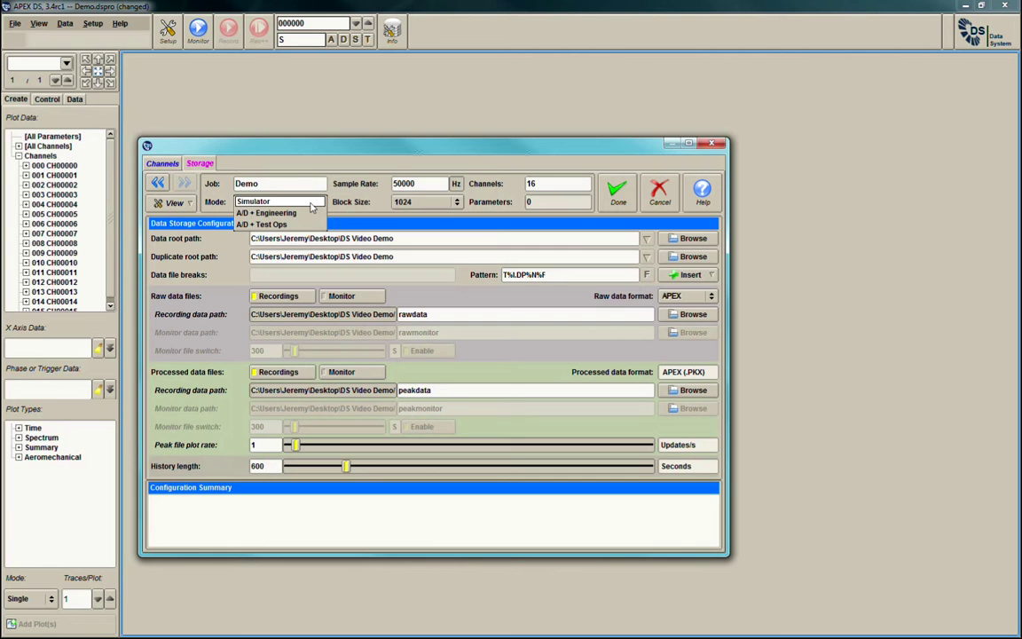
left_click(271, 213)
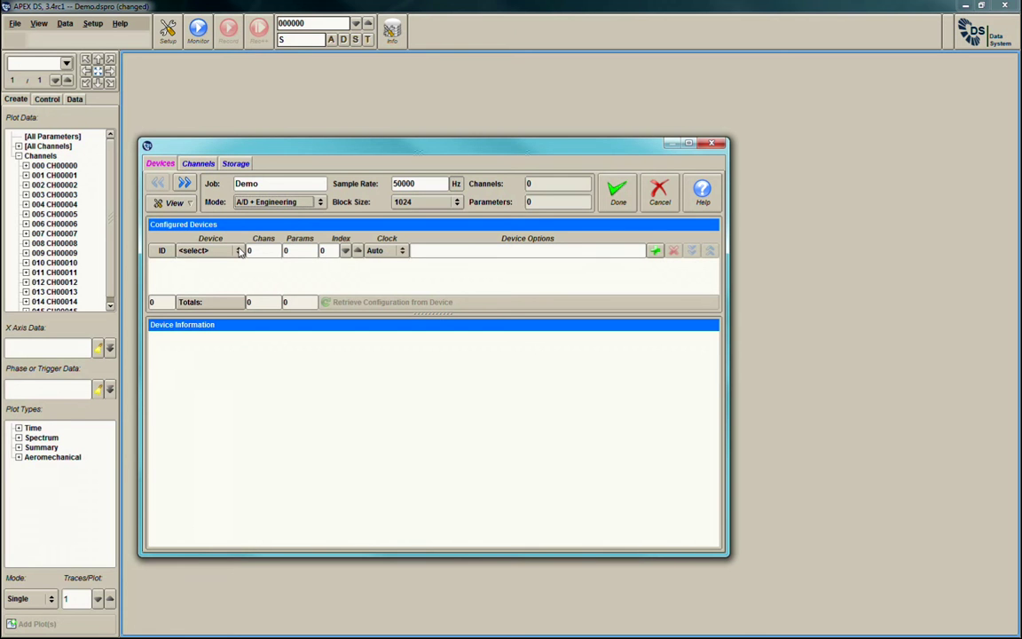
- Add an NI 9234 A/D Module with the device option 'device=Dev1' to the configured devices
left_click(239, 251)
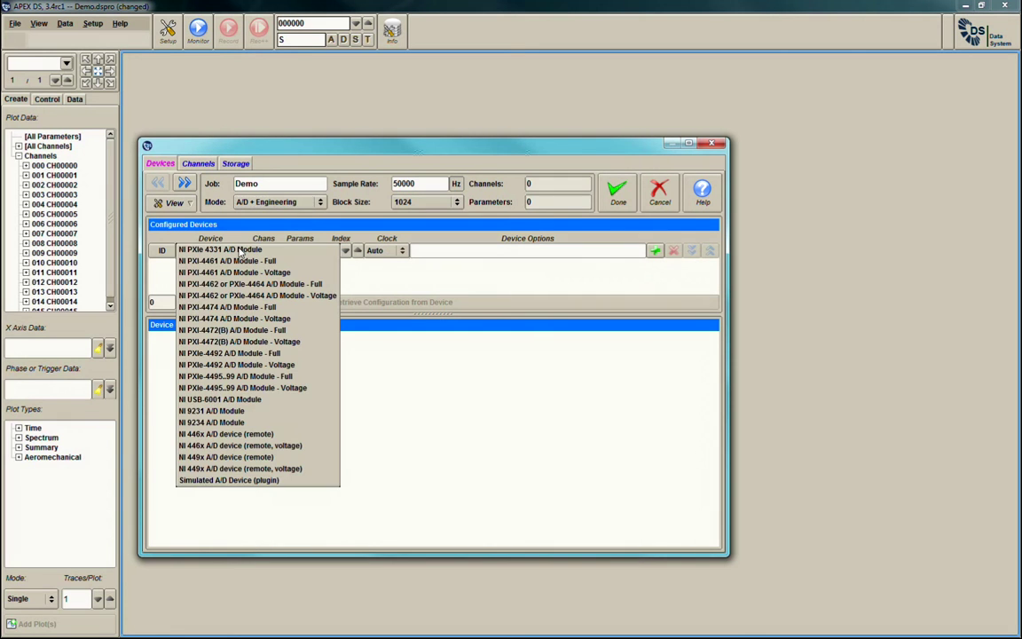
left_click(277, 423)
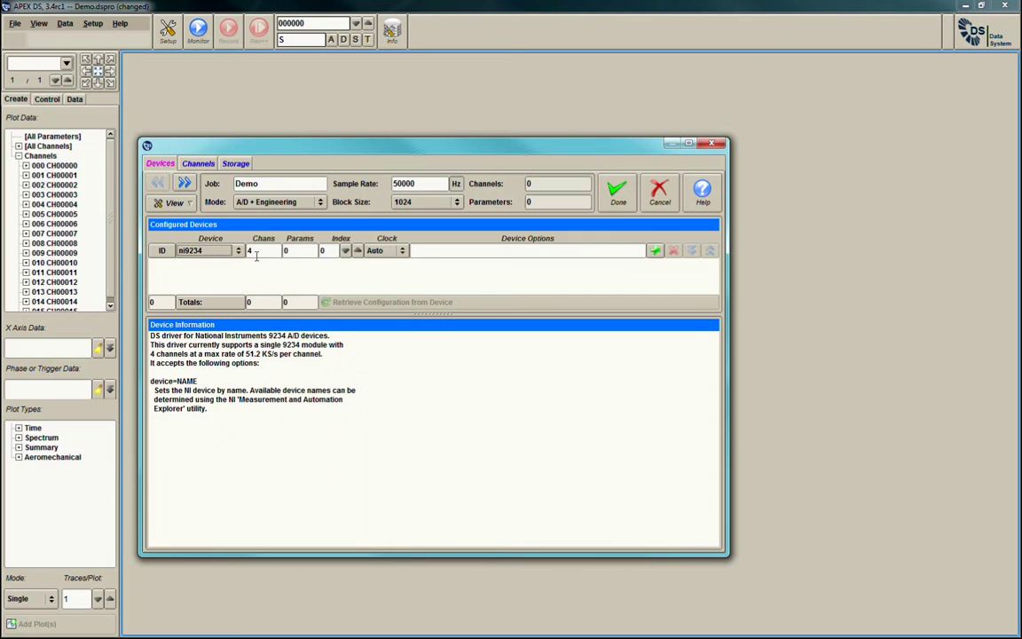
left_click(452, 256)
type("device")
type("=Dev1")
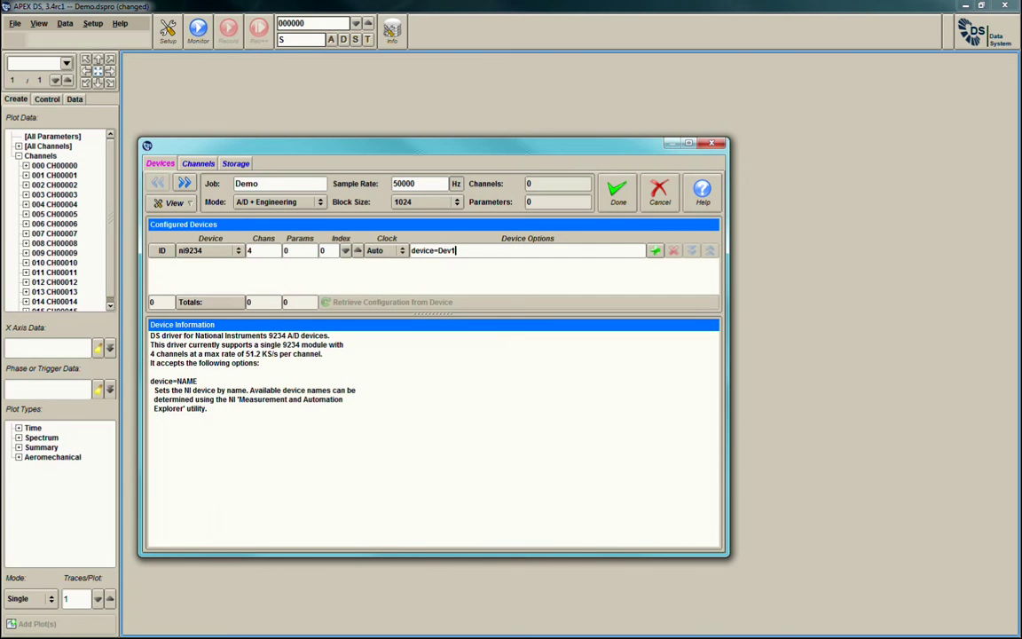
left_click(654, 251)
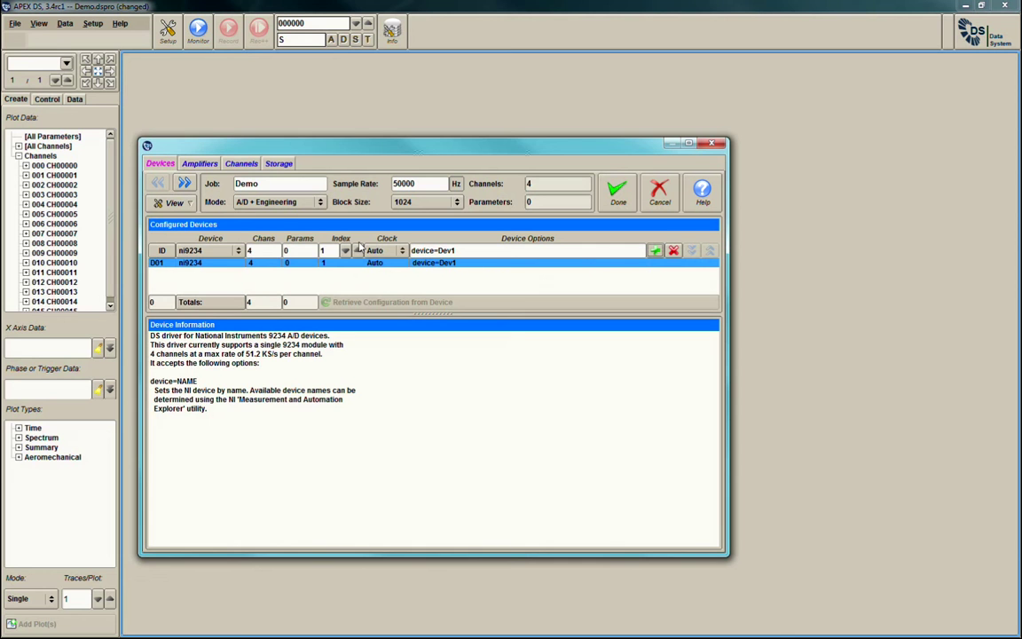
- Select channels D01C000–D01C002 and name them SG01 with unit KSI
left_click(241, 164)
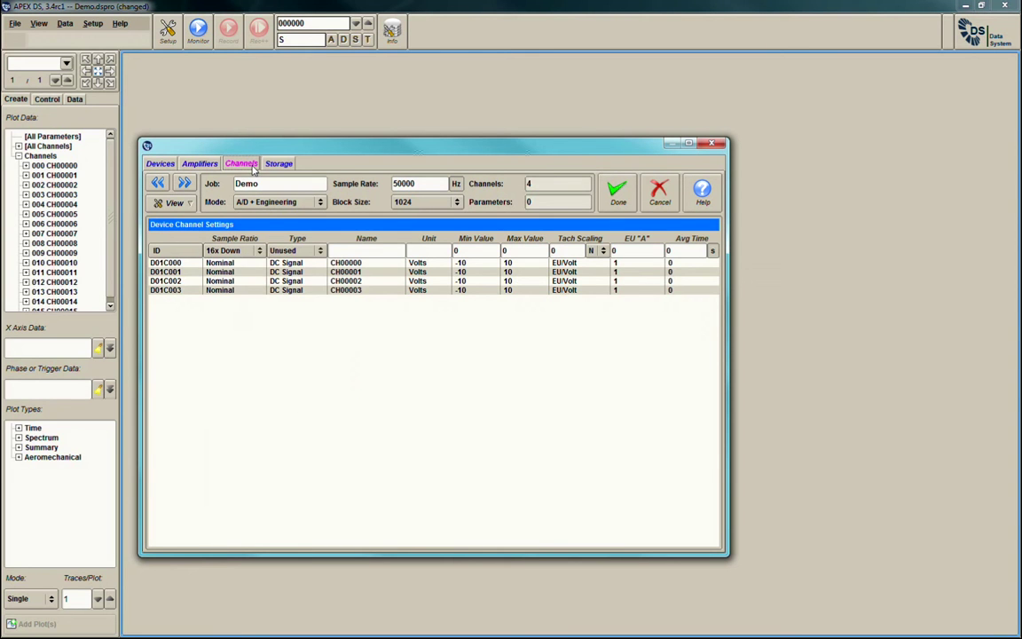
left_click(300, 263)
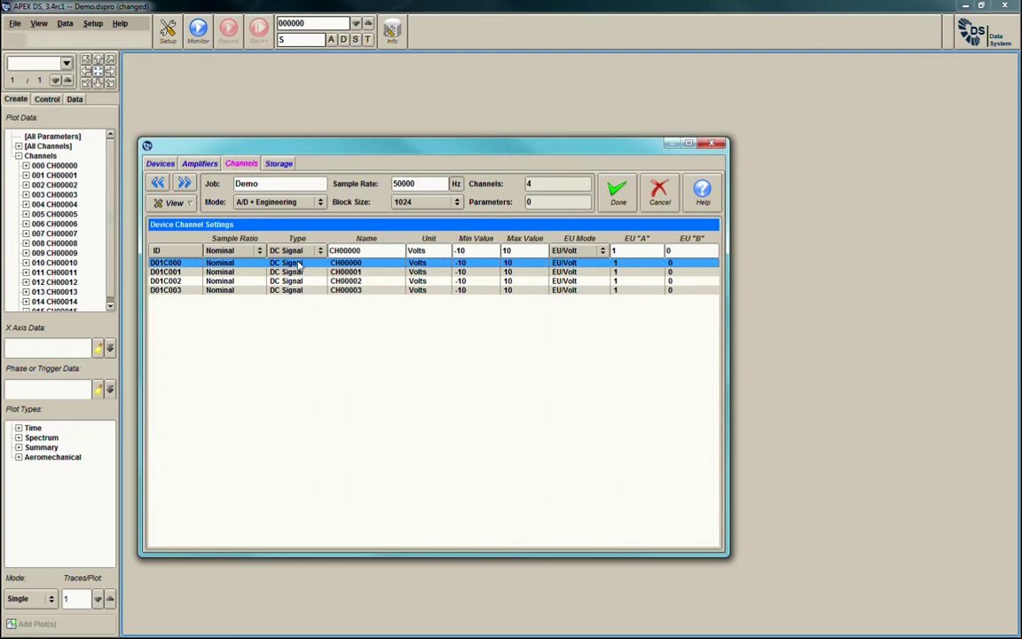
left_click_drag(299, 267, 300, 283)
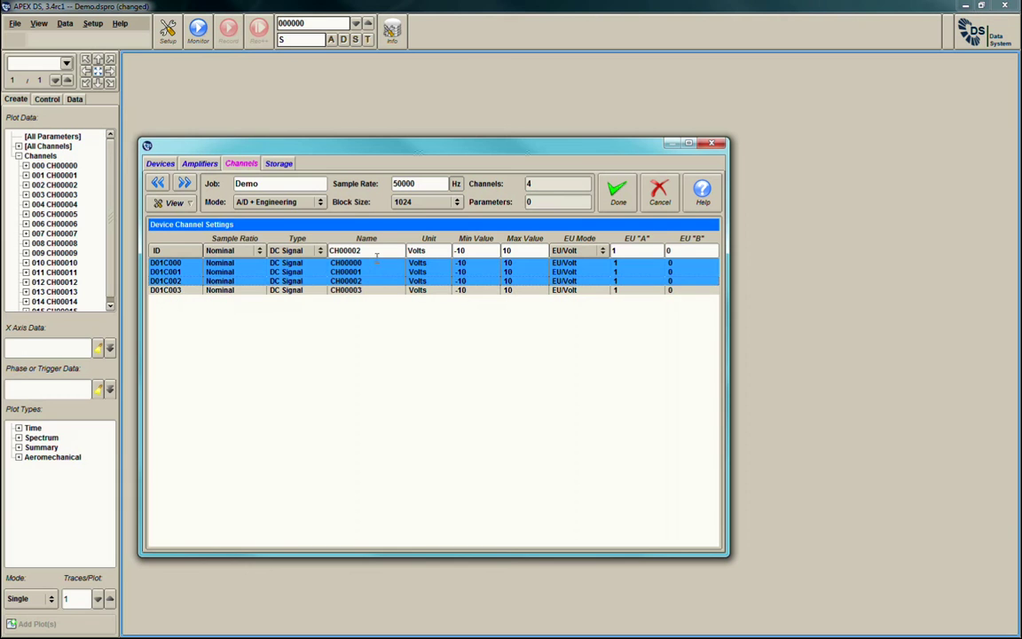
key("Tab")
type("SG01")
key("Tab")
type("KSI")
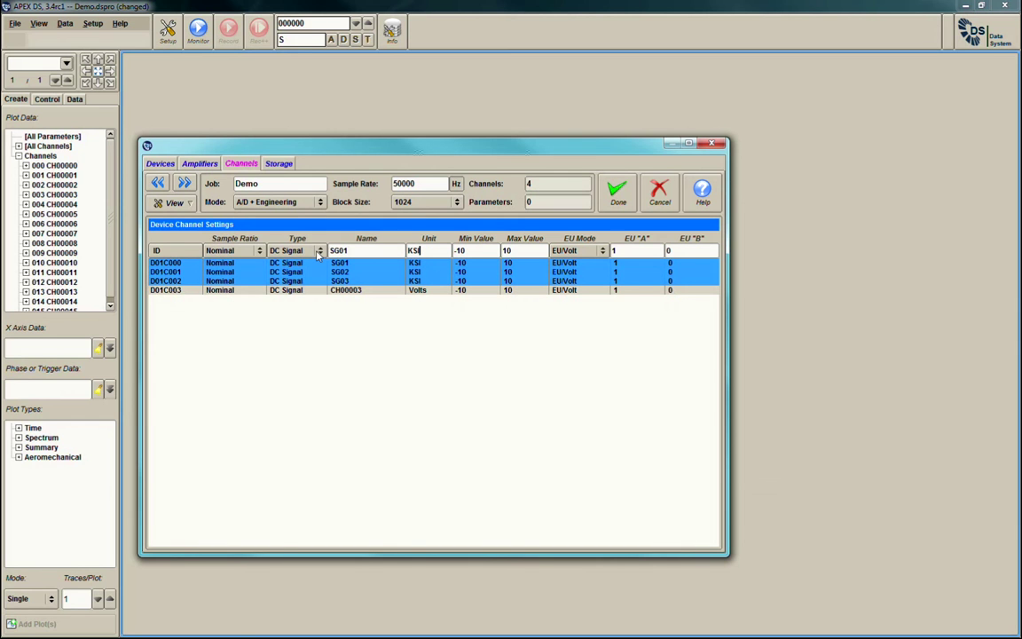
- Give the three channels a -1 to 1 range and the AC Signal type
key("Tab")
type("-1")
key("Tab")
type("1")
left_click(296, 254)
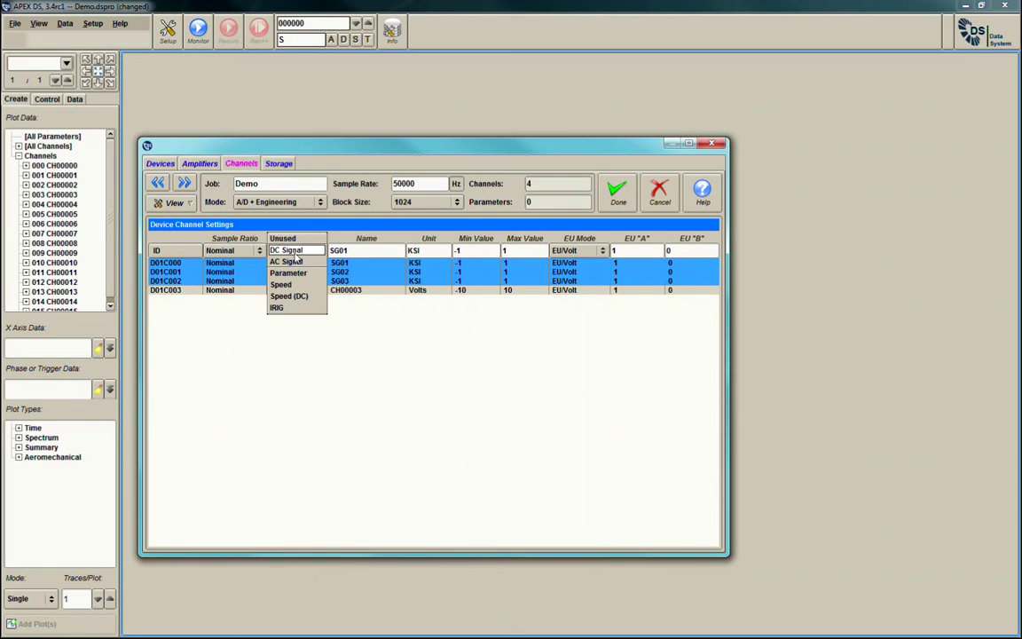
left_click(298, 261)
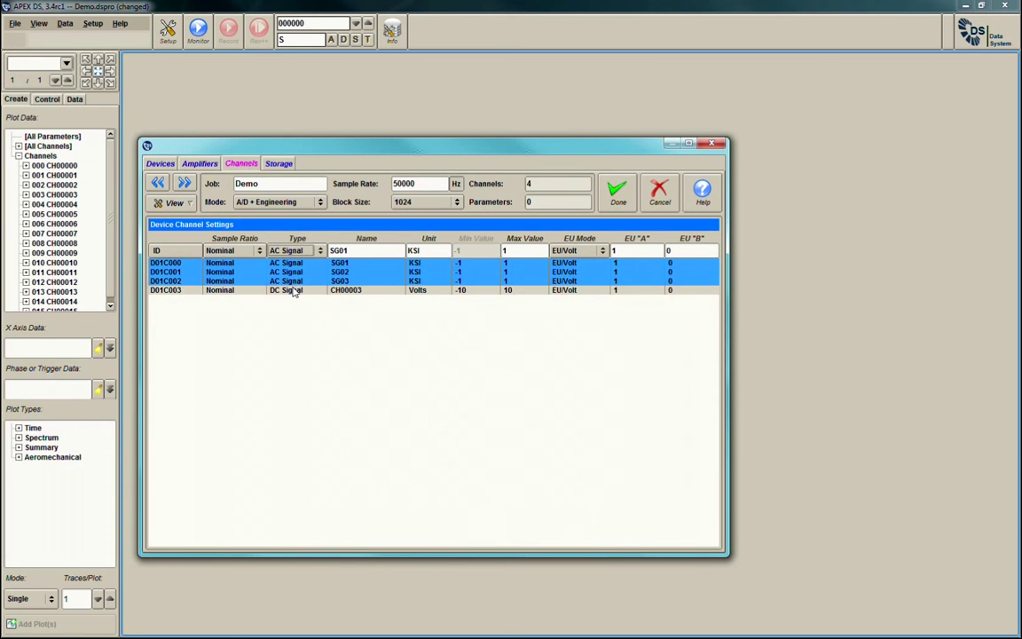
left_click(293, 292)
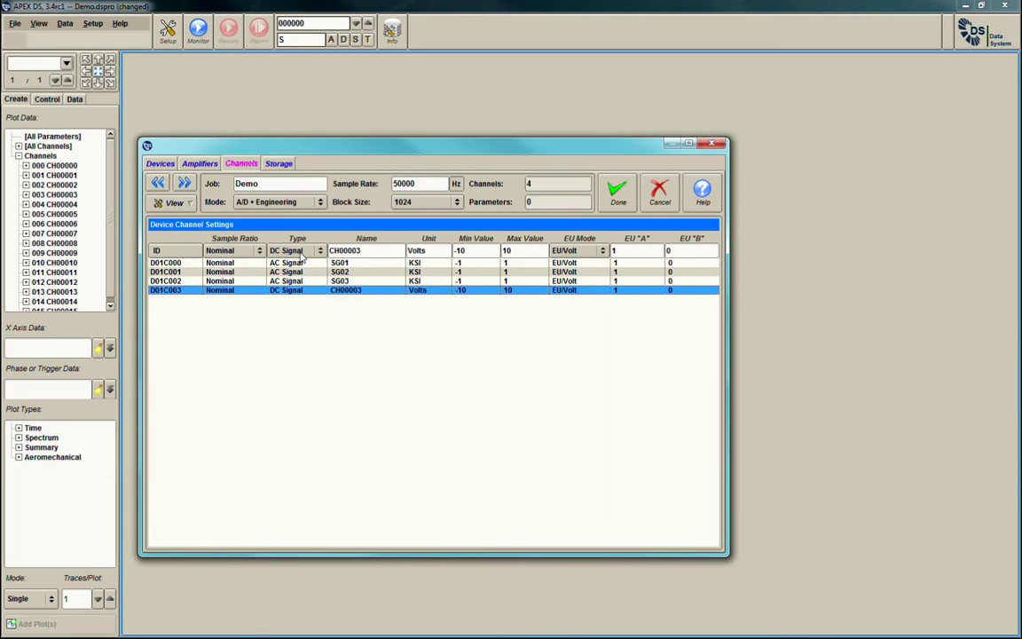
- Make channel D01C003 a Speed channel named N1 with a 0 to 12000 RPM range
left_click(302, 255)
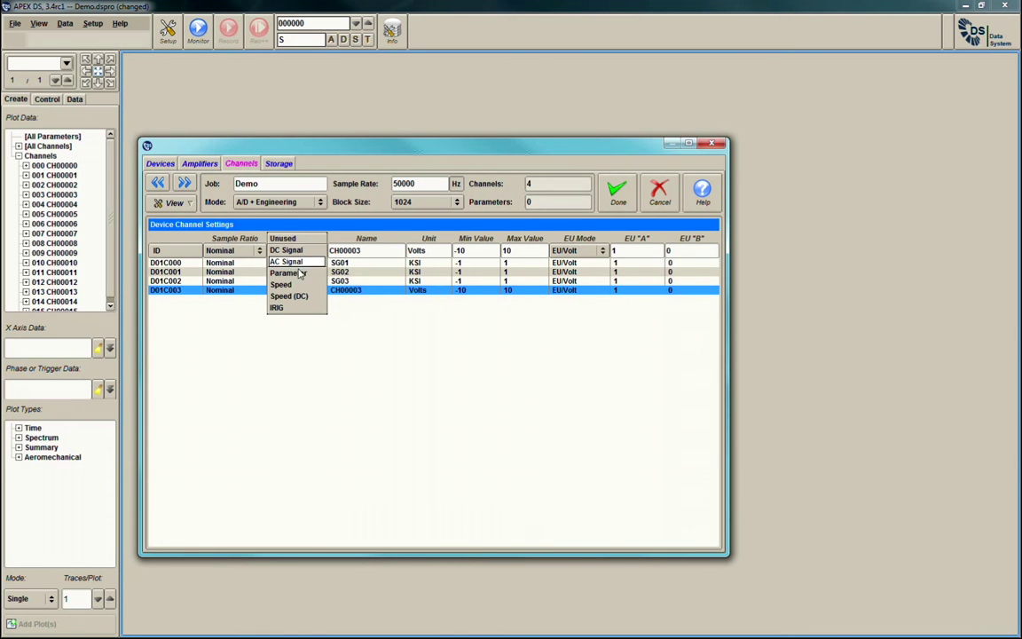
left_click(297, 285)
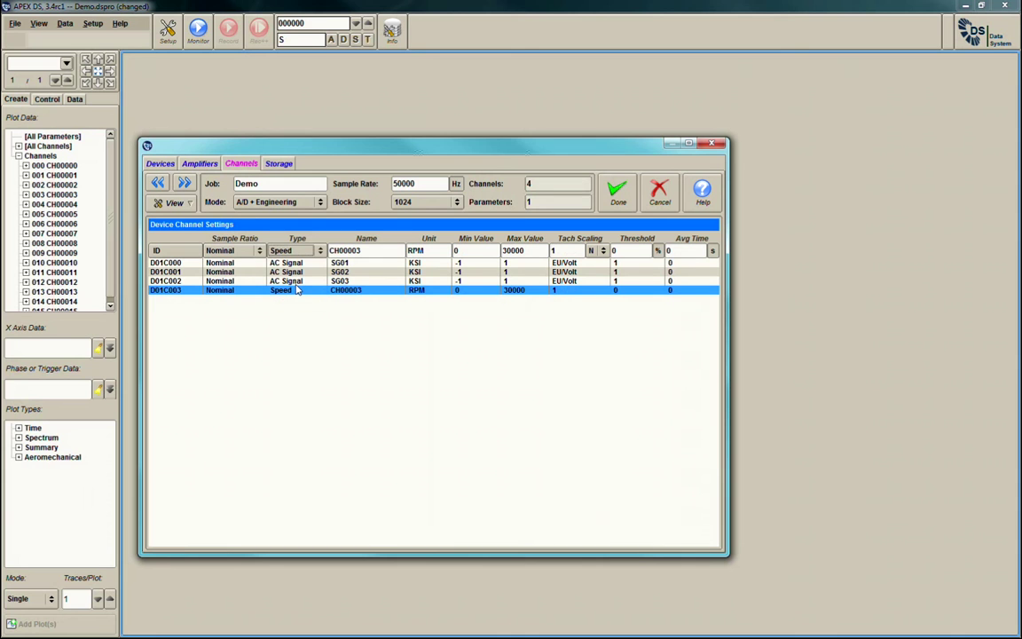
key("Tab")
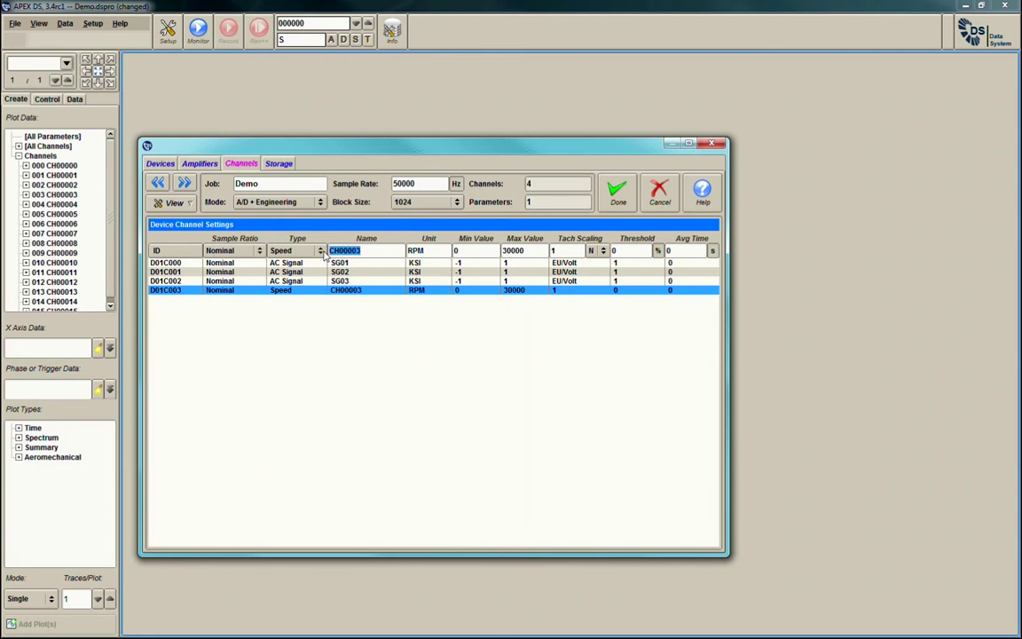
type("N1")
key("Tab")
key("Tab")
key("Tab")
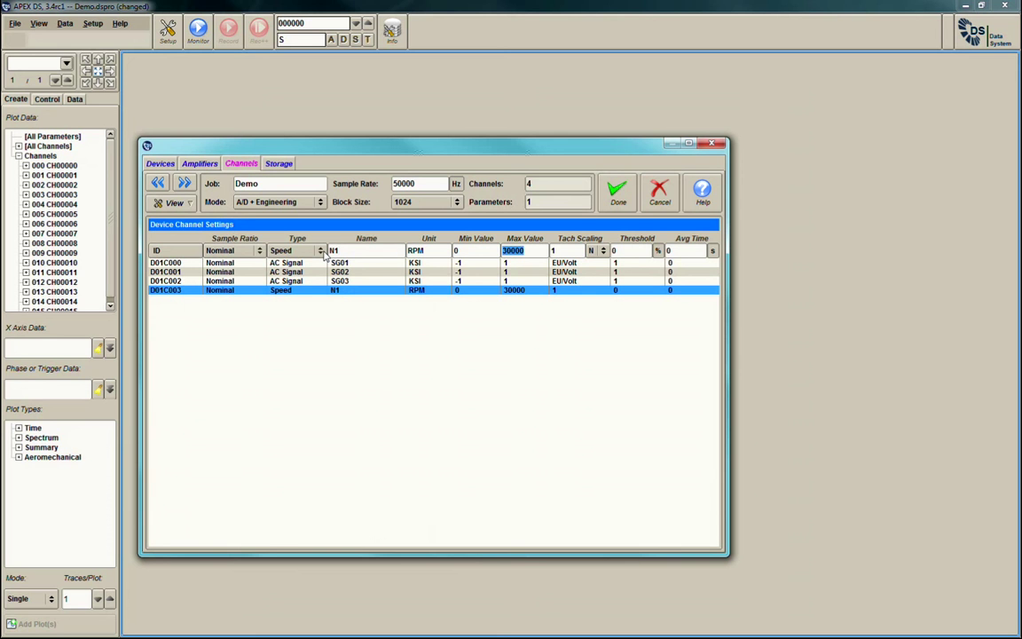
type("12000")
- Return to the Storage page to review the data paths
left_click(281, 165)
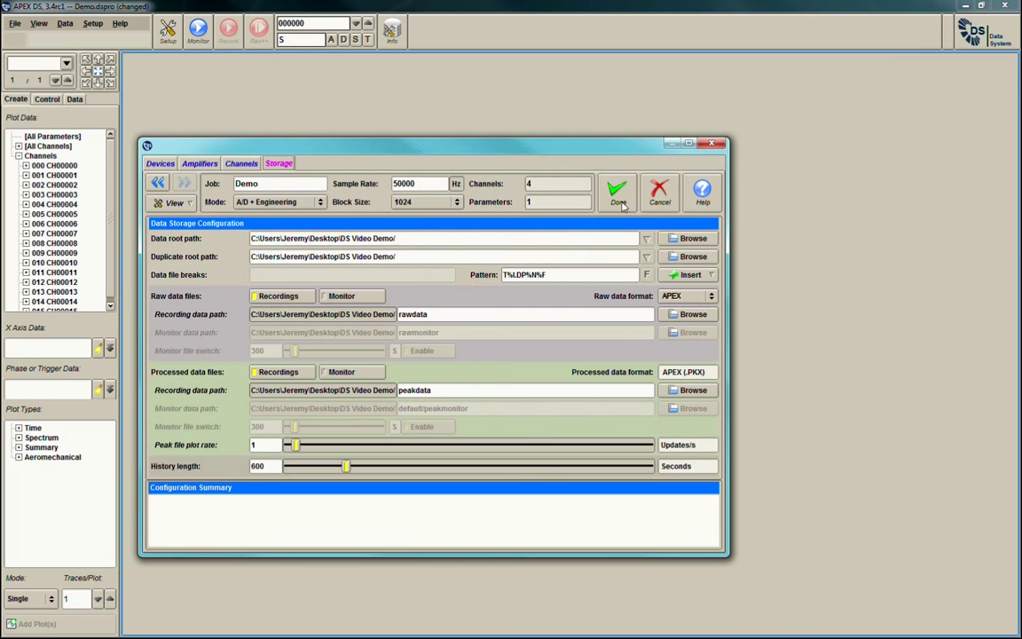